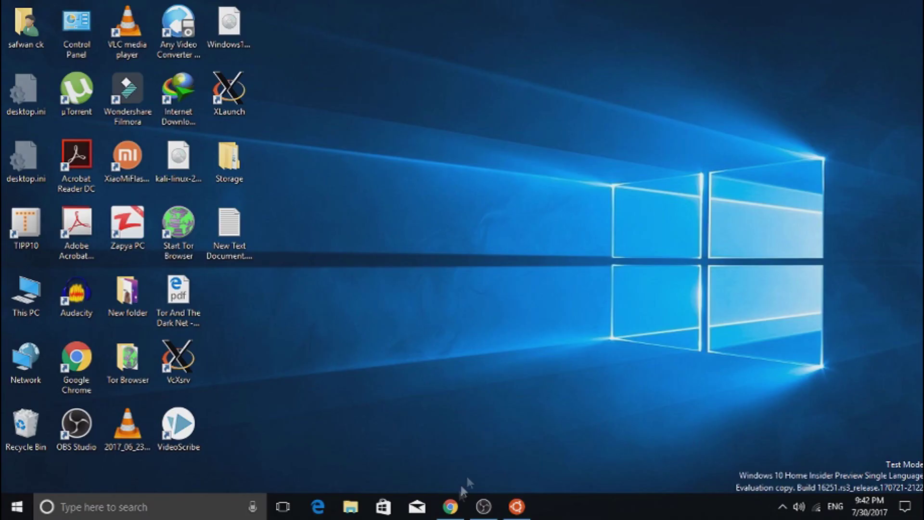
Run the Ask Ubuntu answer's git clone command in the Ubuntu terminal; 'set' already exists
mouse_move(450, 506)
click(426, 455)
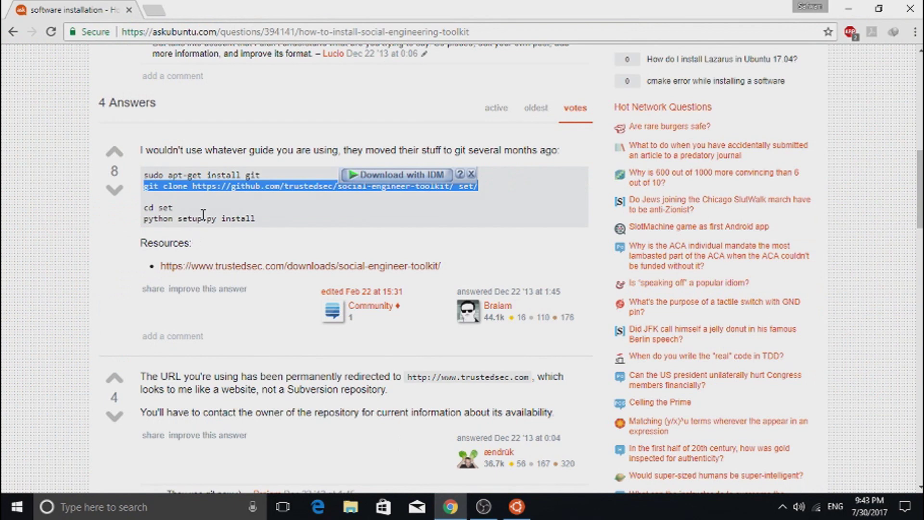
click(203, 214)
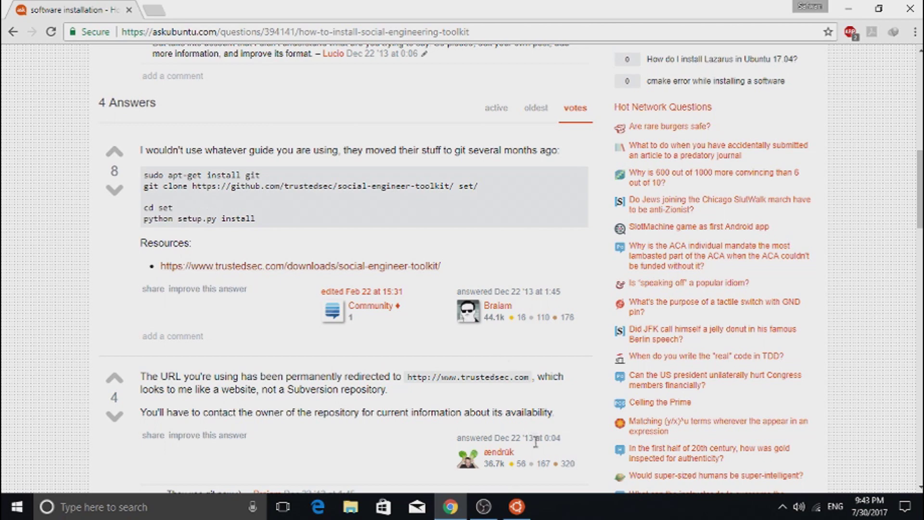
click(516, 509)
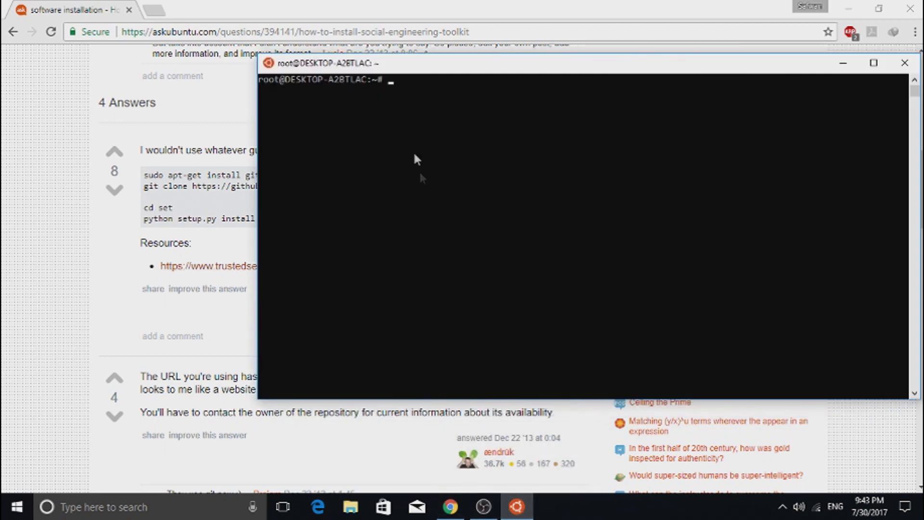
click(147, 186)
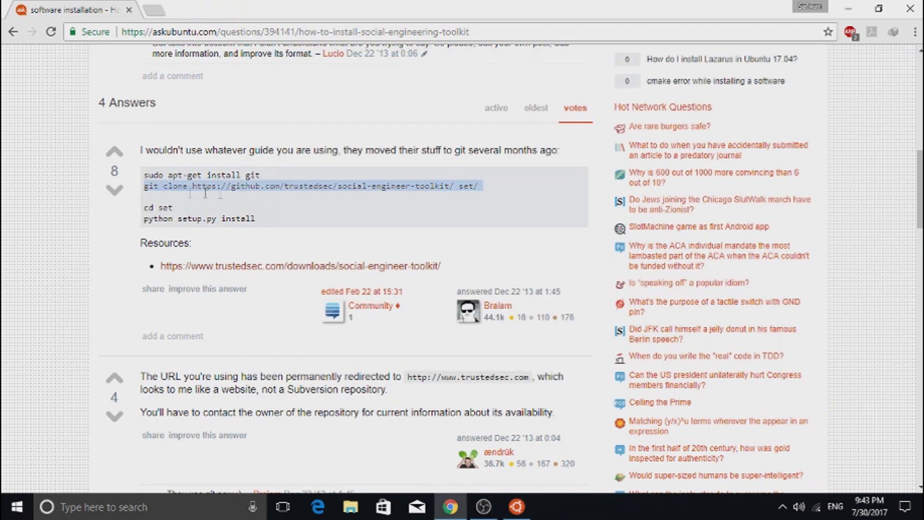
drag(145, 187, 456, 194)
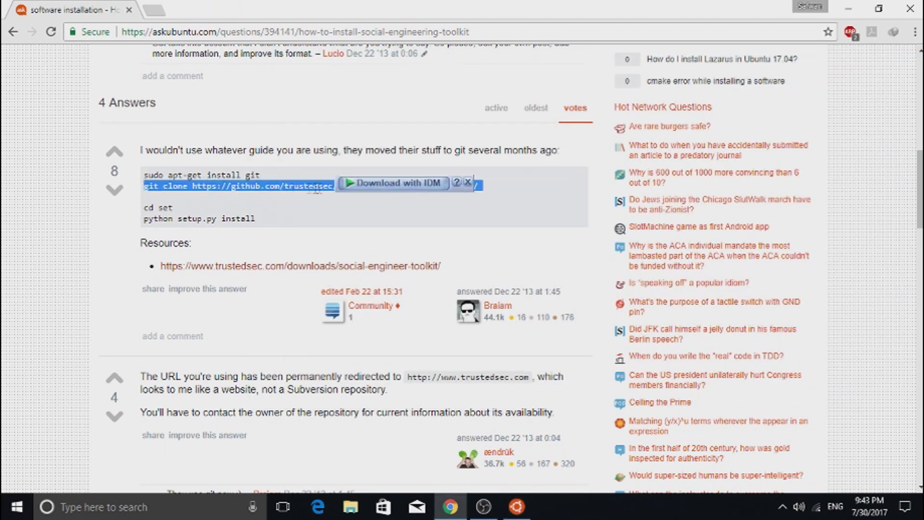
right_click(301, 190)
click(331, 198)
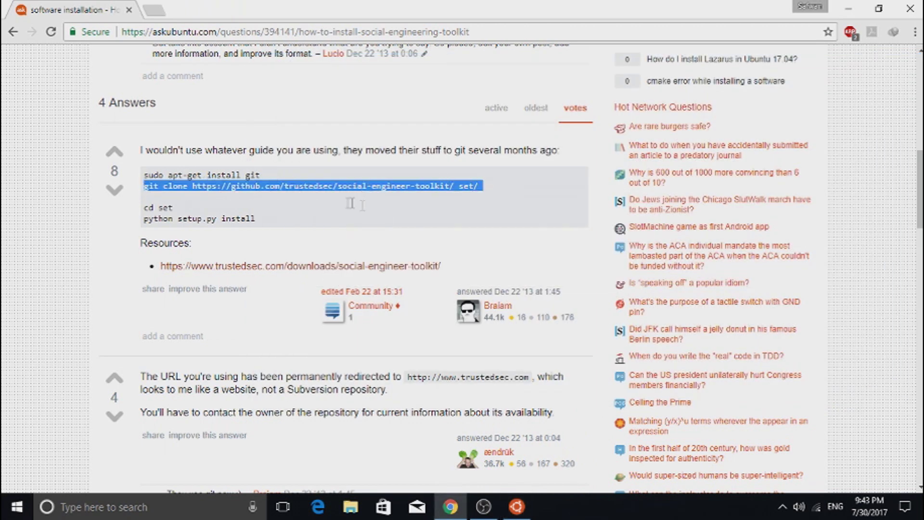
click(516, 508)
right_click(476, 196)
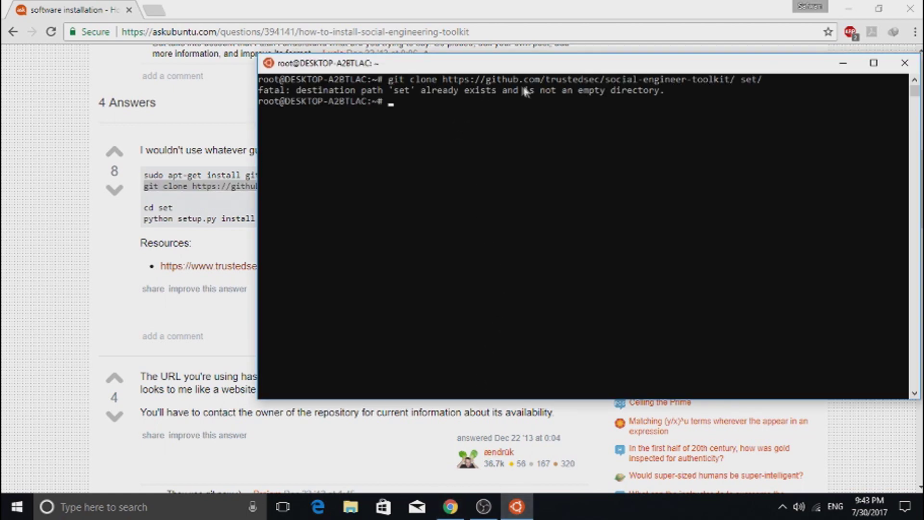
Change into the set folder with the answer's 'cd set' command
click(184, 214)
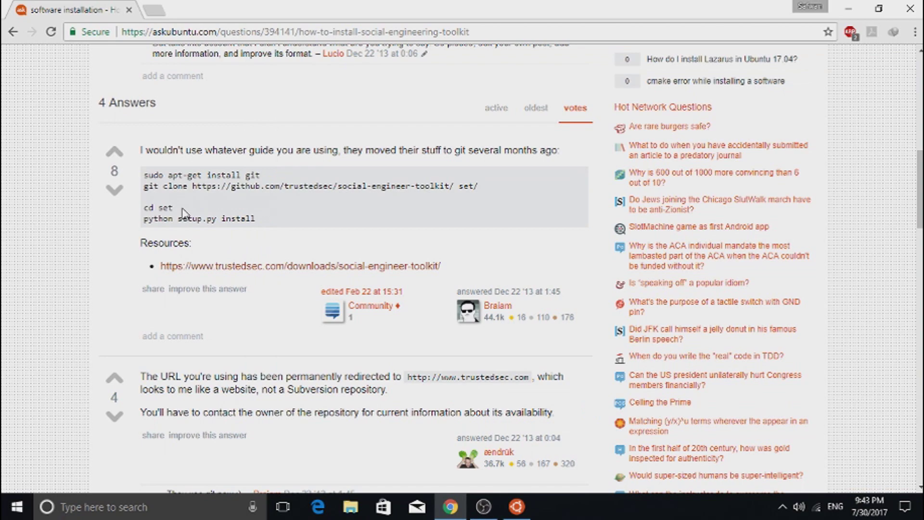
right_click(148, 208)
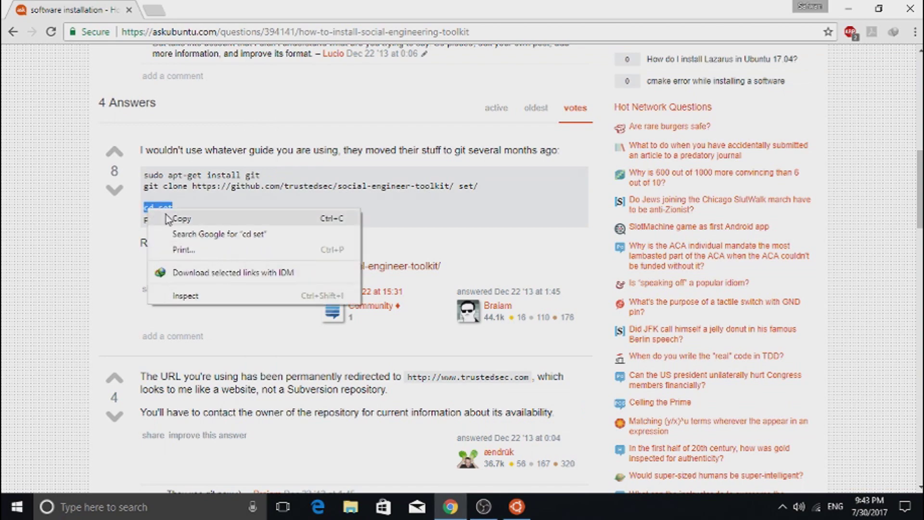
click(174, 215)
click(516, 507)
right_click(576, 171)
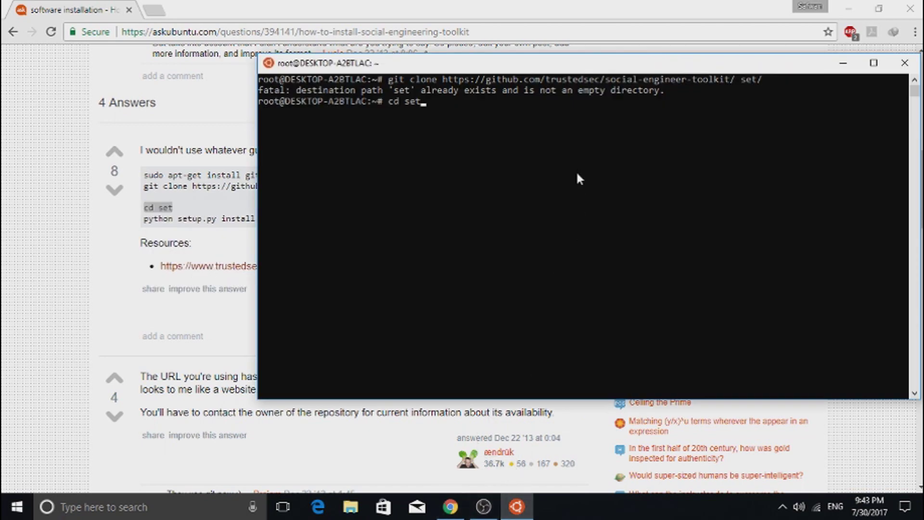
key(Return)
Run 'python setup.py install' from the answer, which reports SET already installed
click(220, 216)
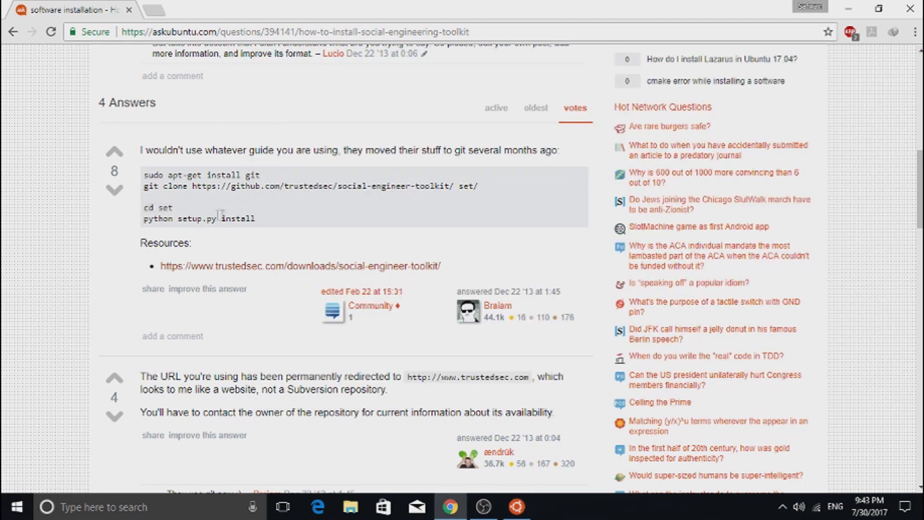
drag(143, 220, 261, 221)
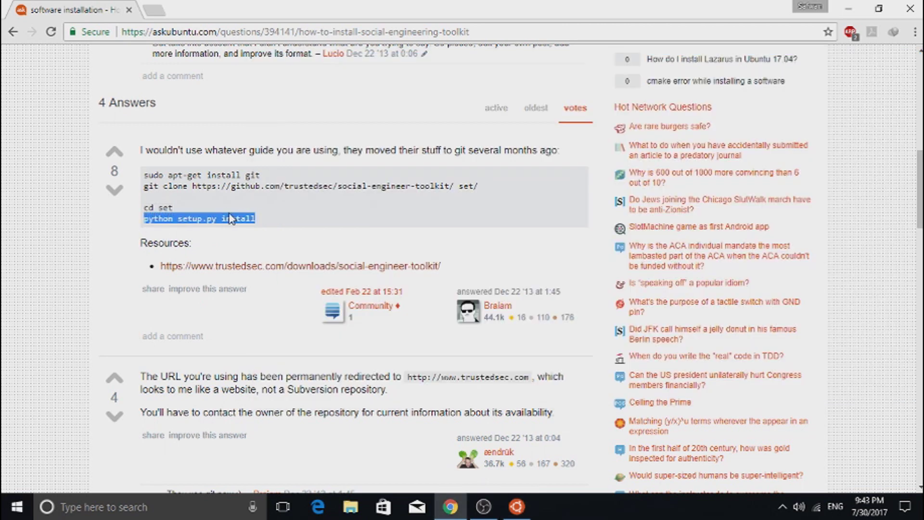
right_click(230, 218)
click(250, 226)
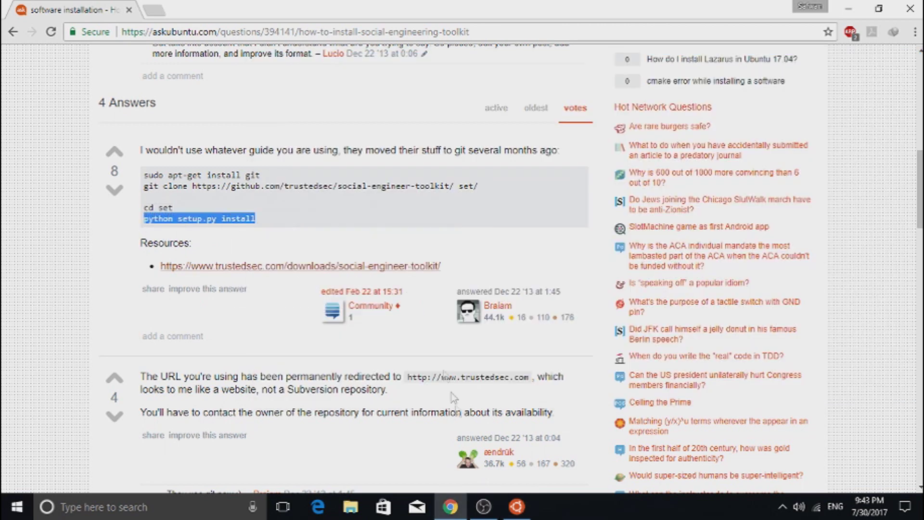
click(521, 510)
right_click(516, 212)
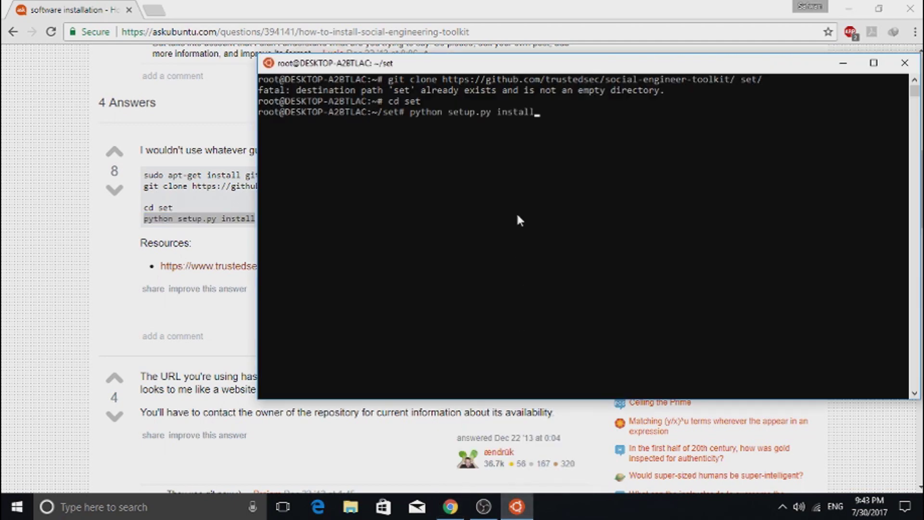
key(Return)
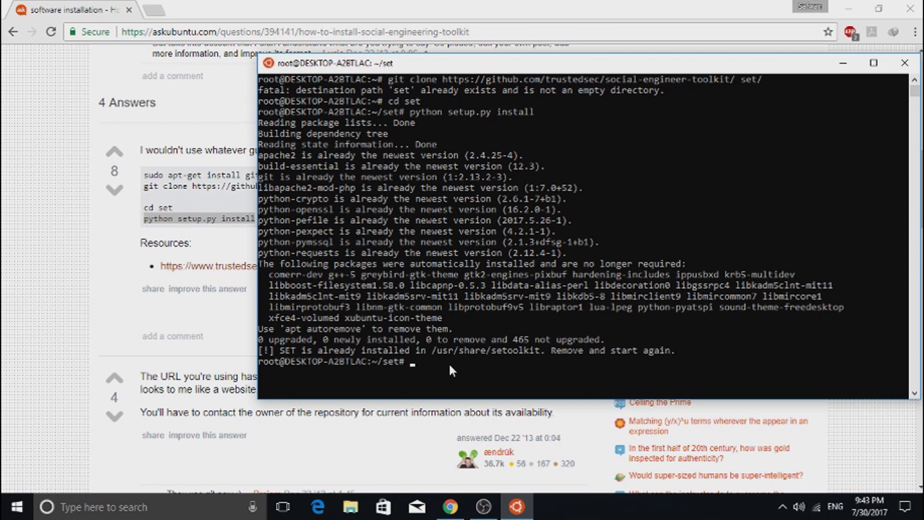
text(setoolkit)
Submit the setoolkit command at the ~/set prompt
key(Return)
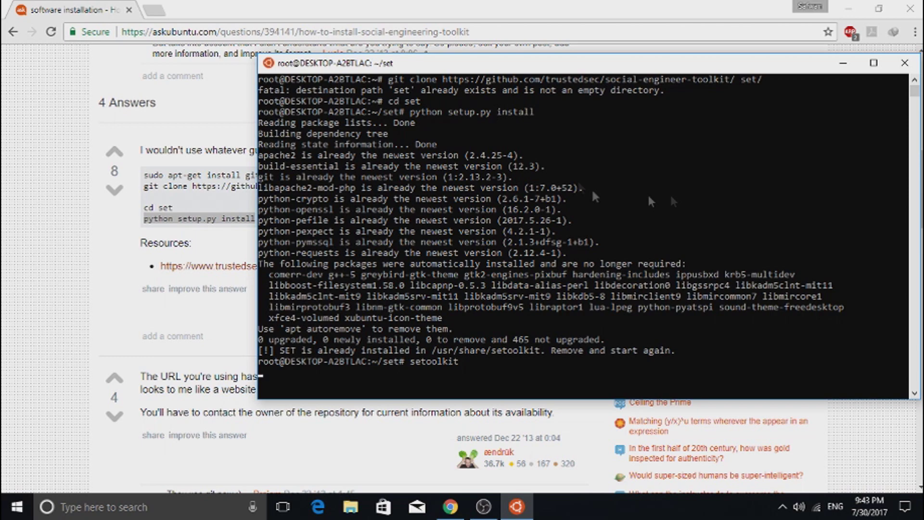